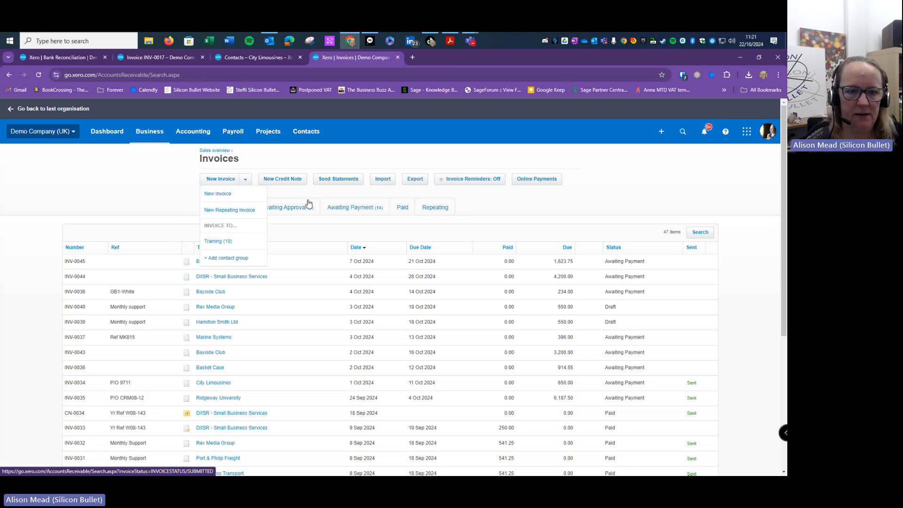
# - Start a new sales credit note for City Limousines and date it 1 Oct 2024
pyautogui.click(294, 207)
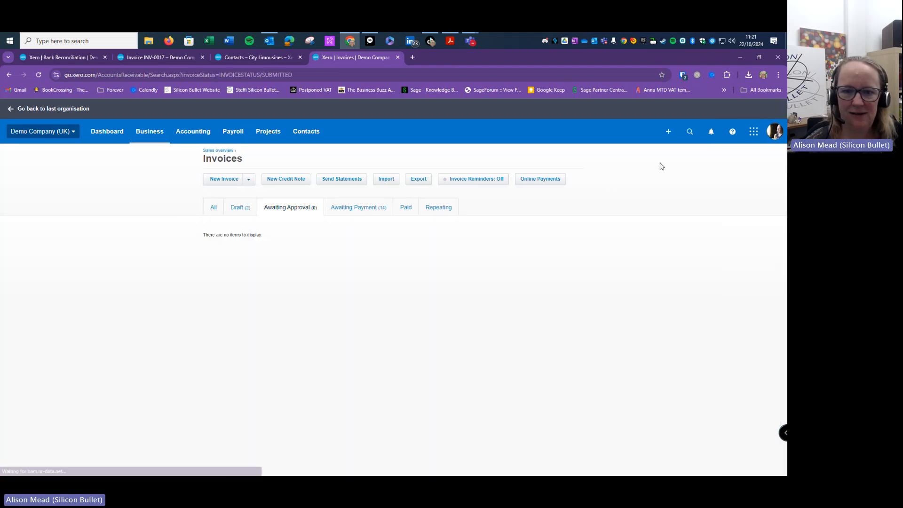
pyautogui.click(293, 183)
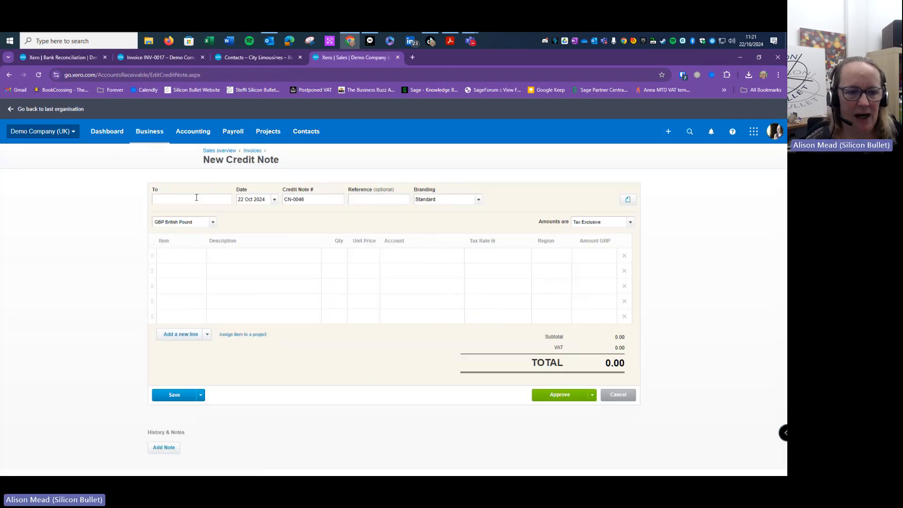
pyautogui.click(197, 197)
pyautogui.write('City')
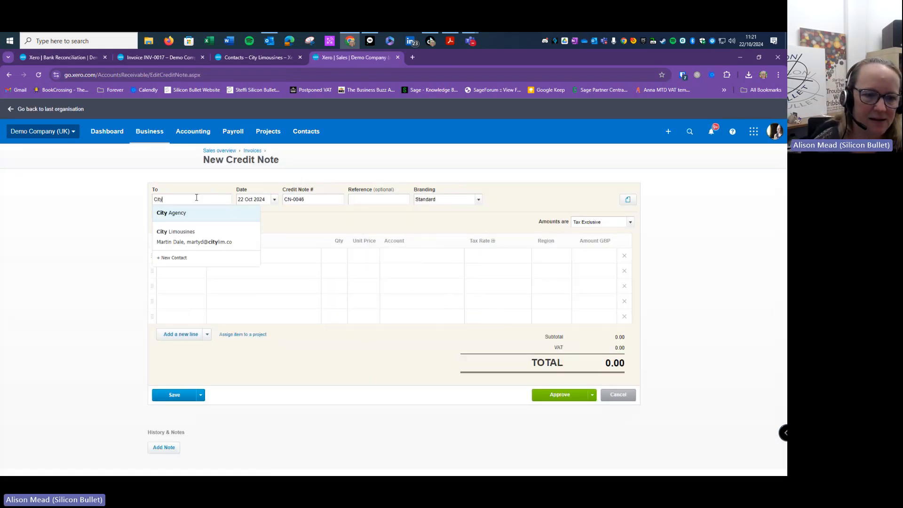
pyautogui.click(191, 238)
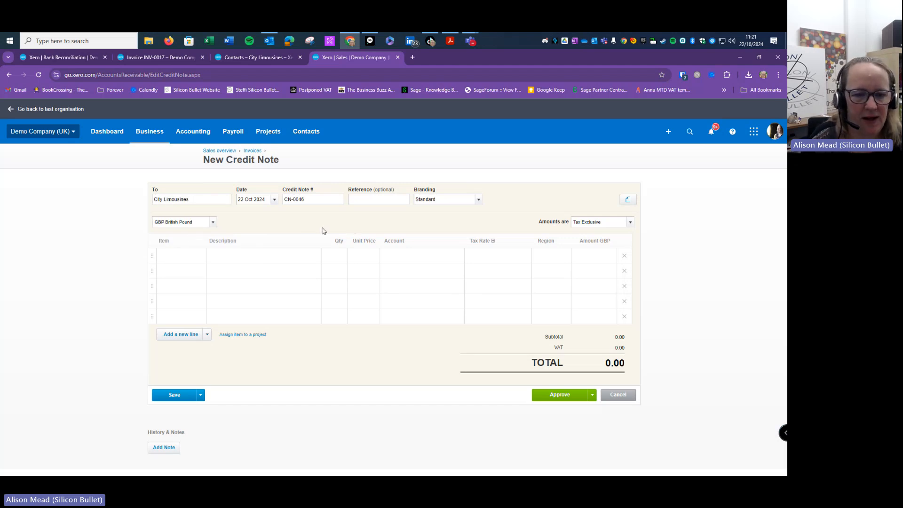
pyautogui.click(274, 200)
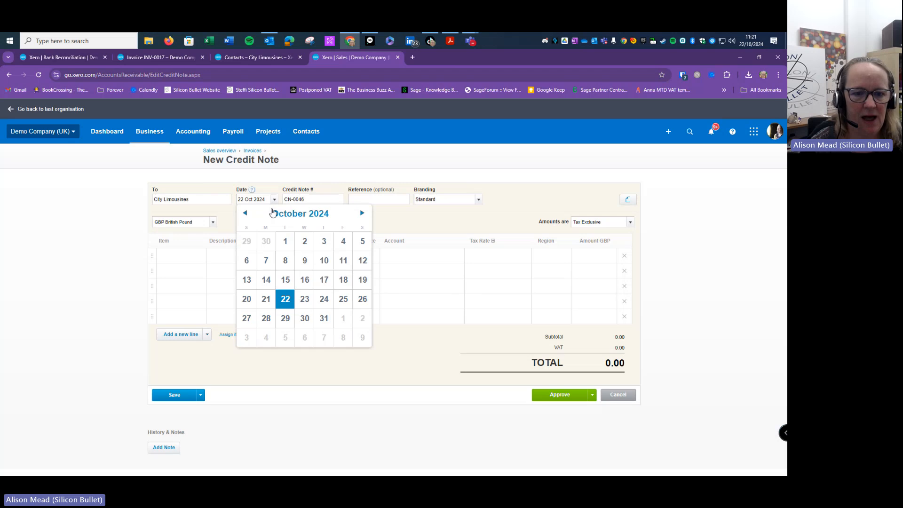
pyautogui.click(285, 241)
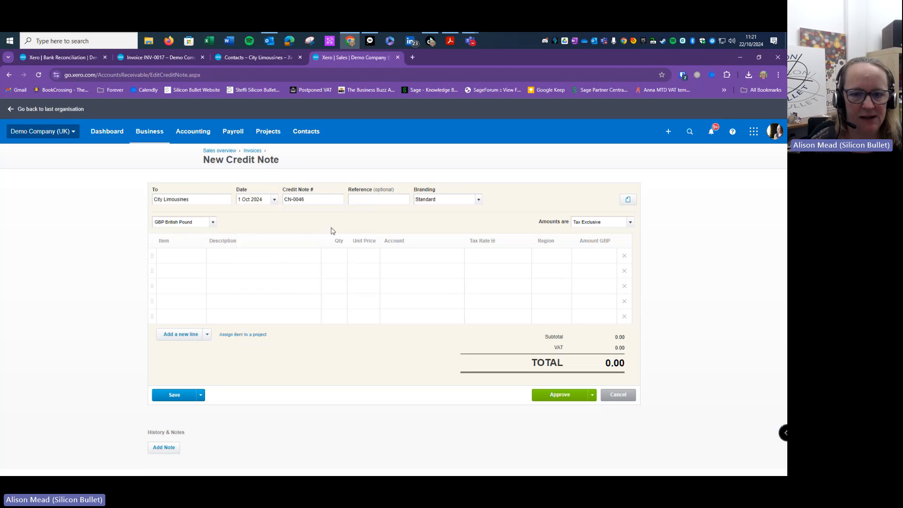
# - Enter "Credit note for a refund" as the description of the first credit note line
pyautogui.click(293, 258)
pyautogui.write('C')
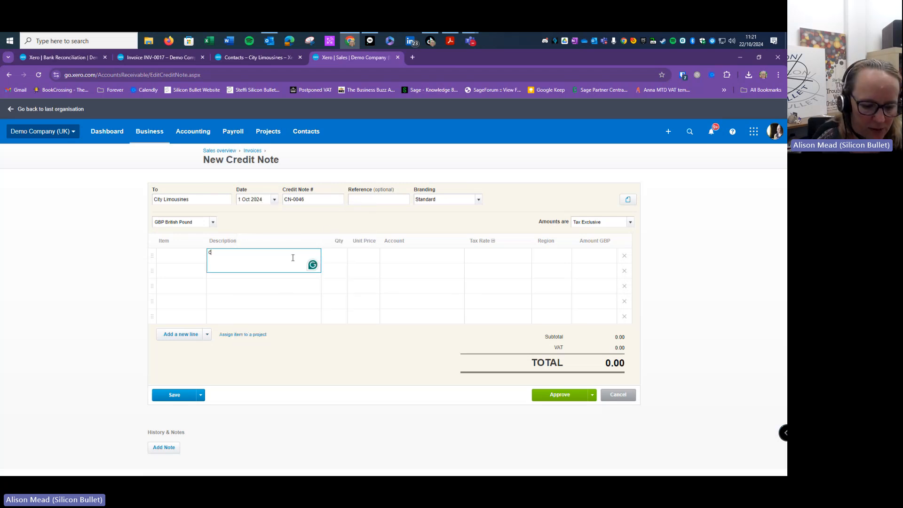
pyautogui.write('redit npot')
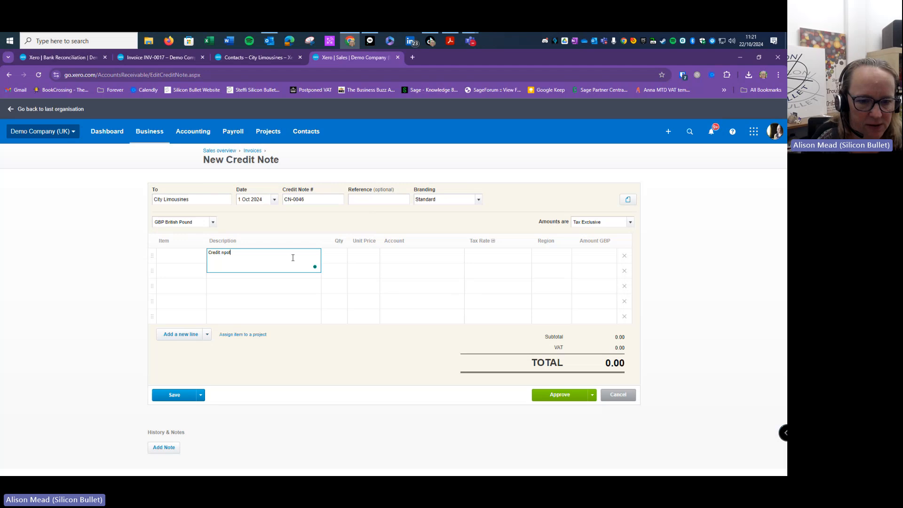
pyautogui.press('BackSpace')
pyautogui.press('BackSpace')
pyautogui.press('BackSpace')
pyautogui.write('ote fo')
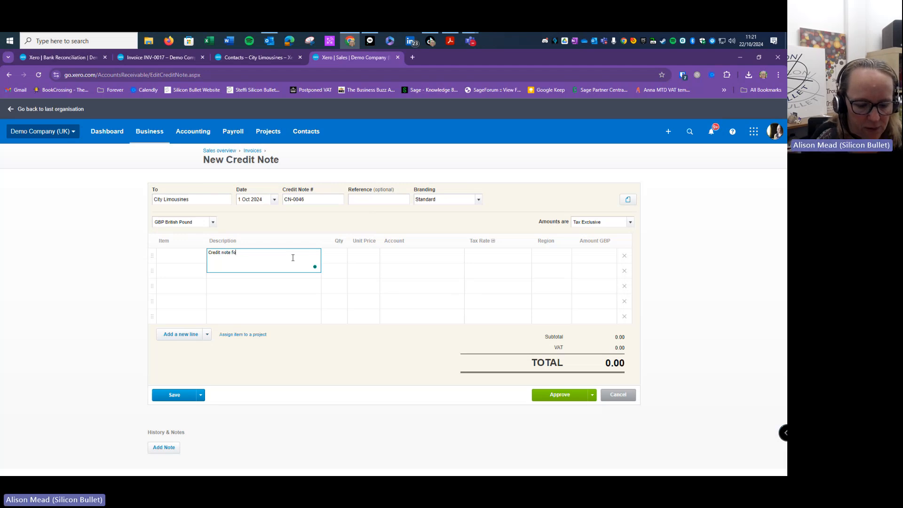
pyautogui.write('r a refund')
pyautogui.press('Tab')
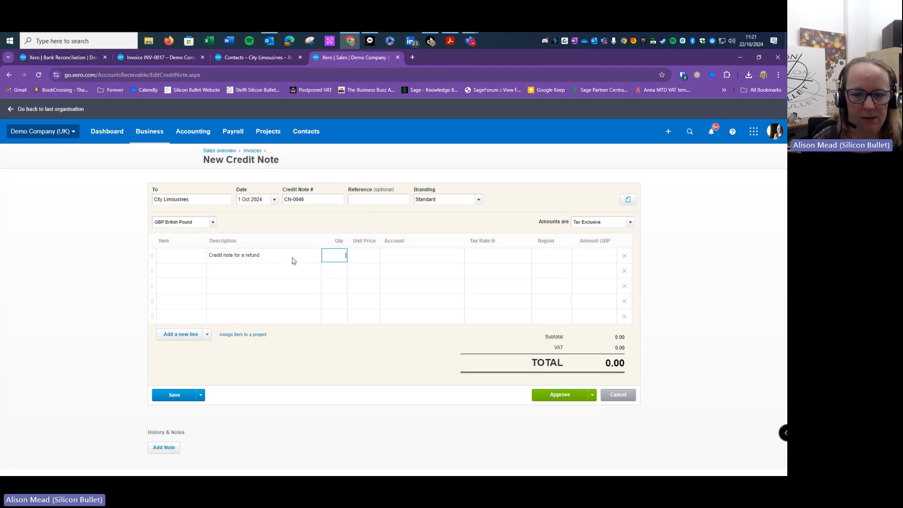
# - Set the line's unit price to 100 and code it to account 200 - Sales
pyautogui.press('Tab')
pyautogui.write('100')
pyautogui.press('Tab')
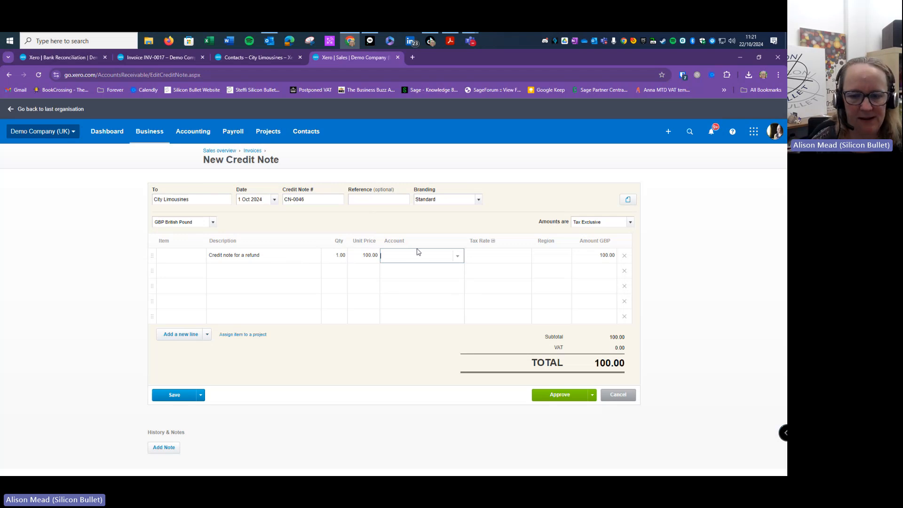
pyautogui.write('2')
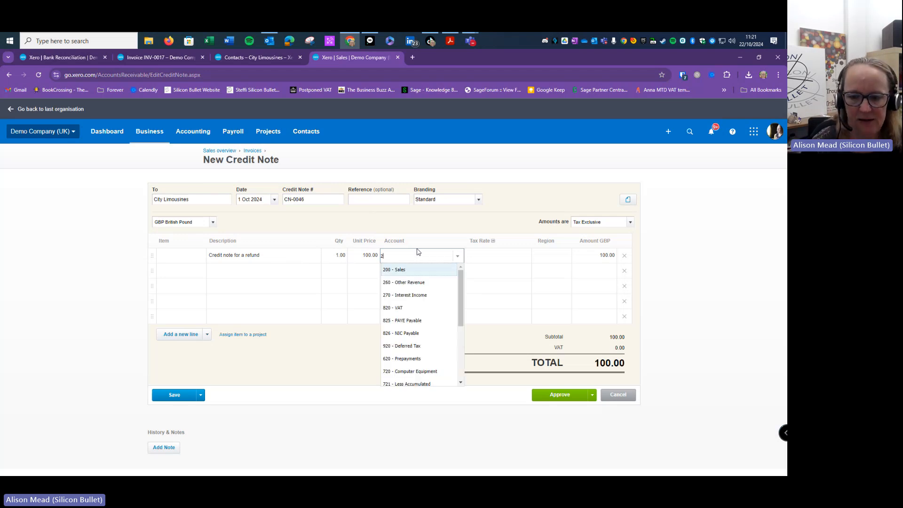
pyautogui.press('Tab')
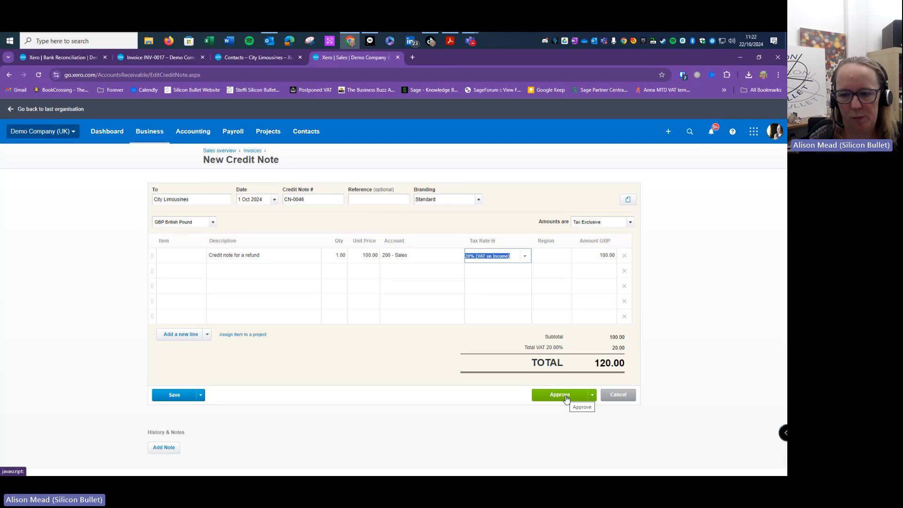
# - Re-enter the line's unit price as 100 and set the credit note amounts to Tax Inclusive
pyautogui.click(372, 257)
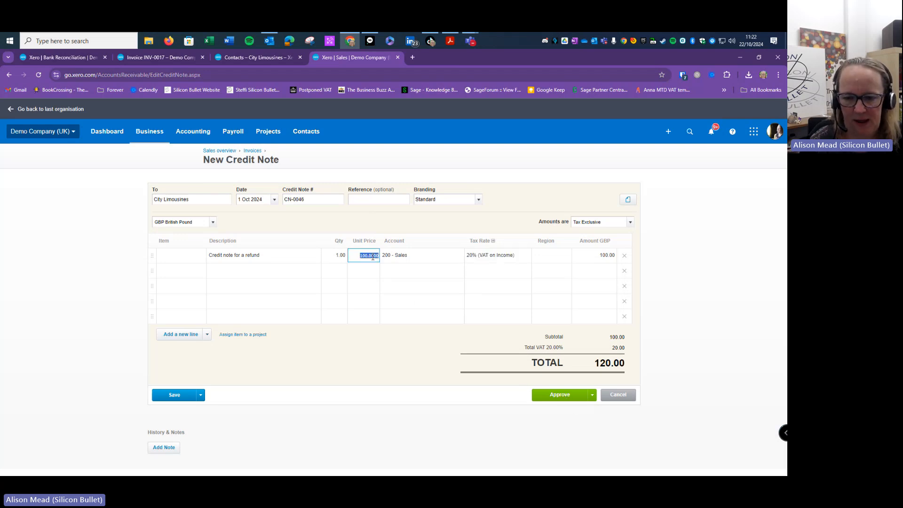
pyautogui.write('100')
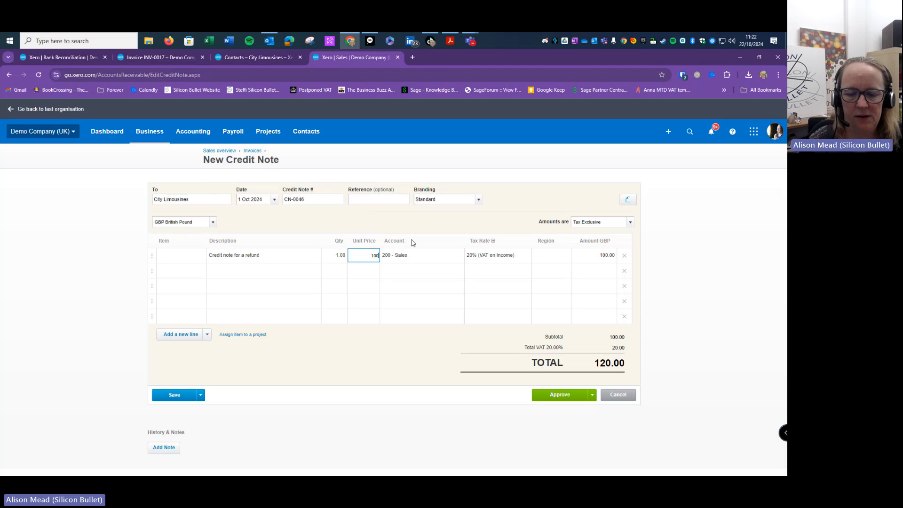
pyautogui.press('Tab')
pyautogui.hotkey('shift', 'Tab')
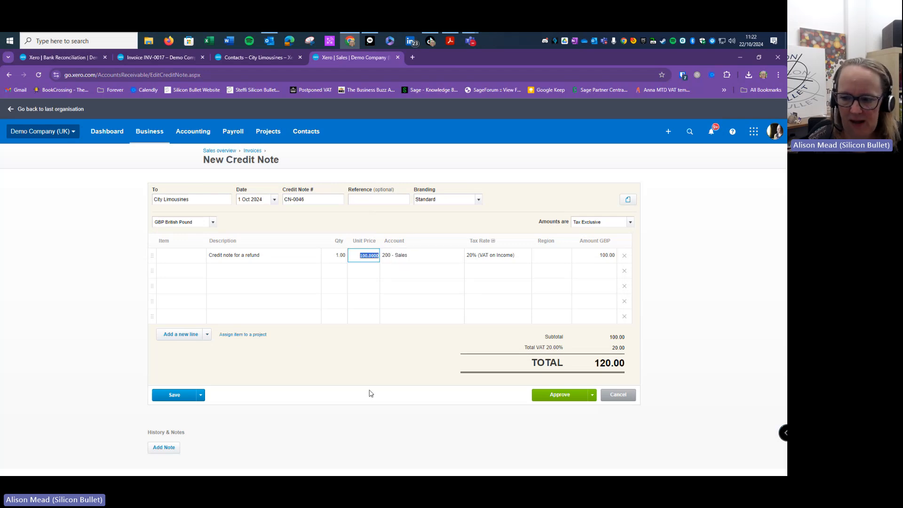
pyautogui.click(661, 227)
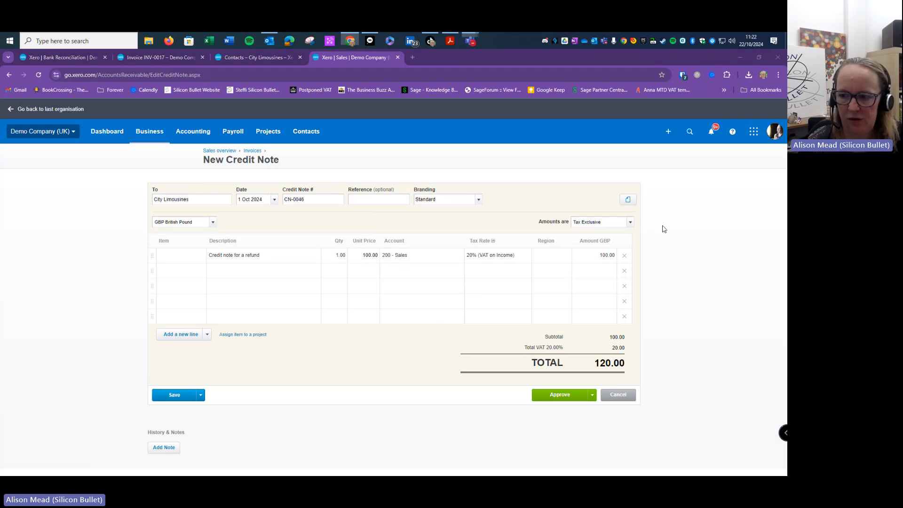
pyautogui.click(631, 223)
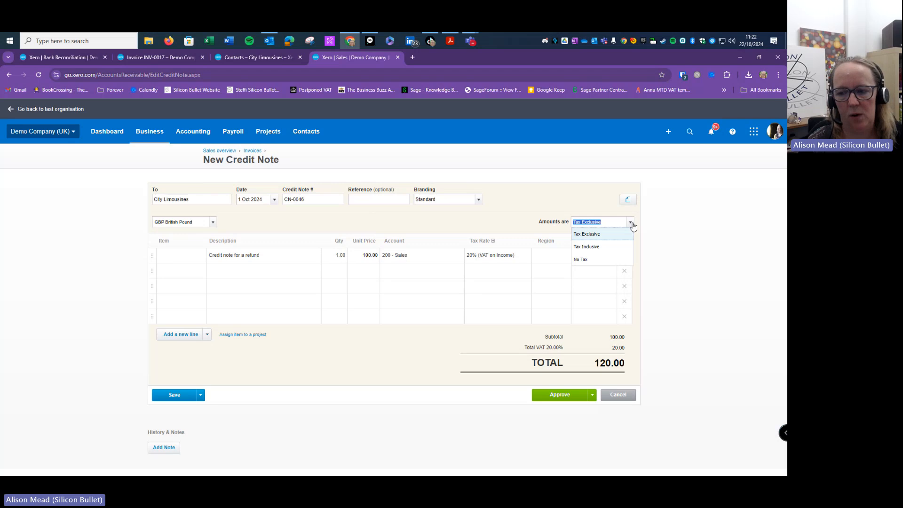
pyautogui.click(588, 246)
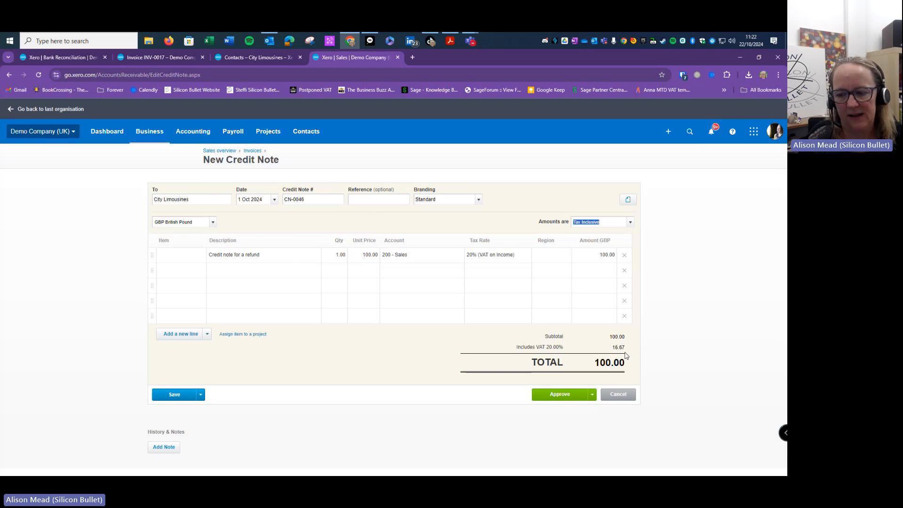
# - Approve the credit note and leave the credit allocation without applying it to any invoice
pyautogui.click(559, 397)
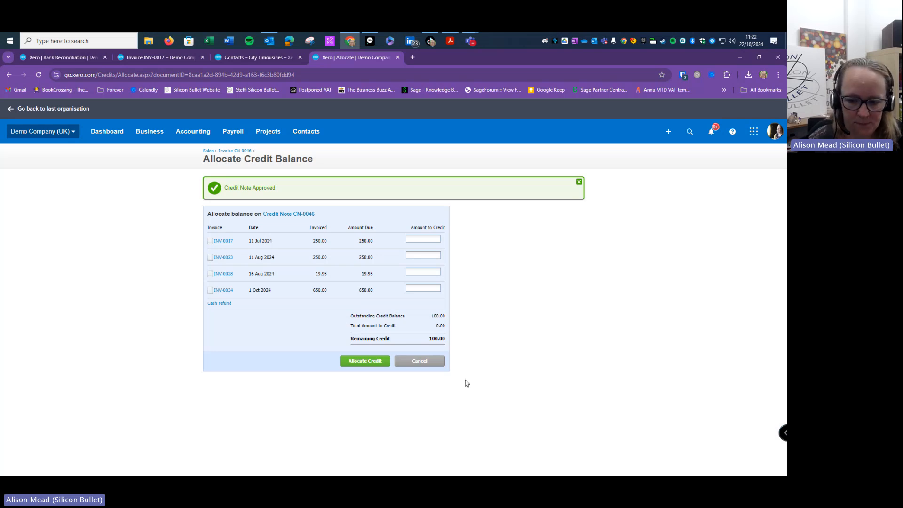
pyautogui.click(420, 361)
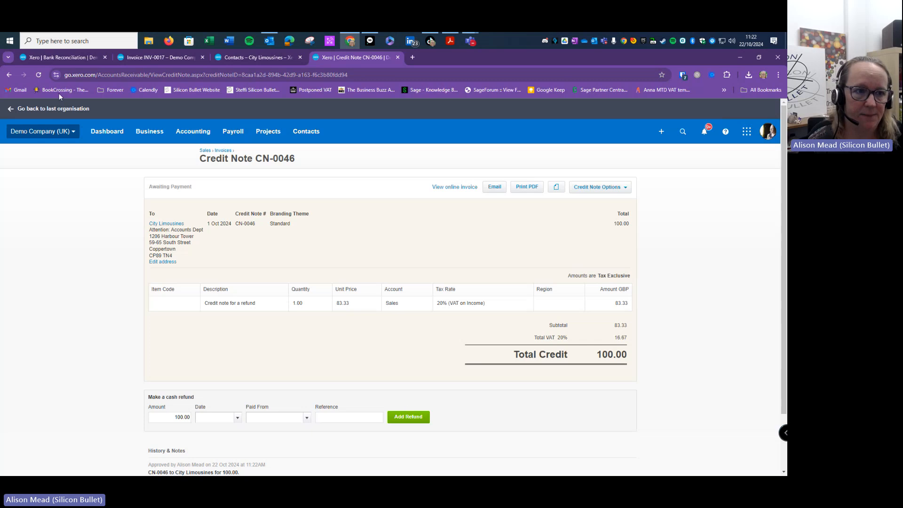
# - In the bank reconciliation, open Find & Match for the FastPay payment and search its matching transactions for "city"
pyautogui.click(75, 54)
pyautogui.scroll(6, 360, 300)
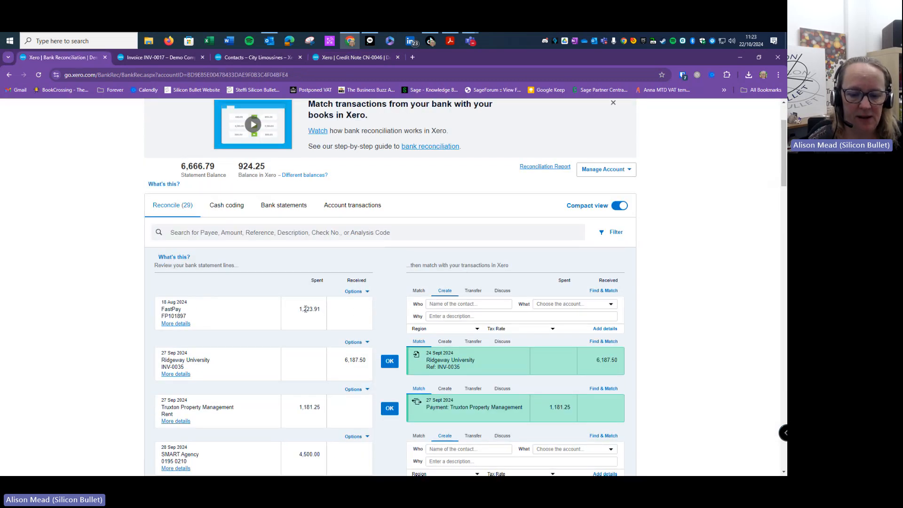
pyautogui.scroll(-3, 300, 314)
pyautogui.scroll(-5, 305, 312)
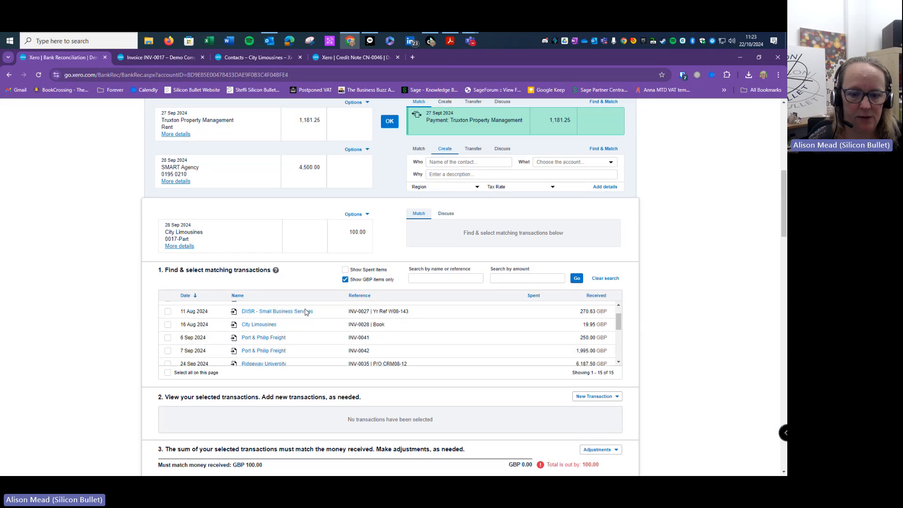
pyautogui.scroll(6, 310, 274)
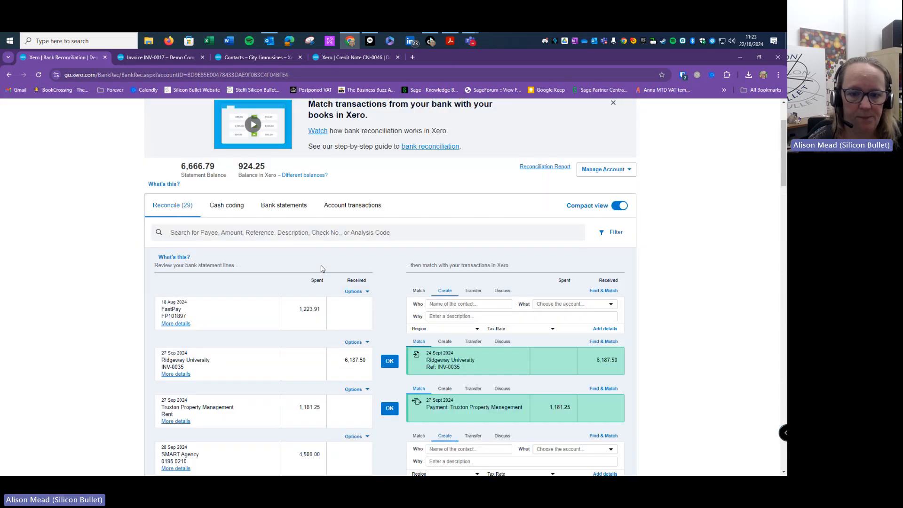
pyautogui.click(615, 291)
pyautogui.click(451, 369)
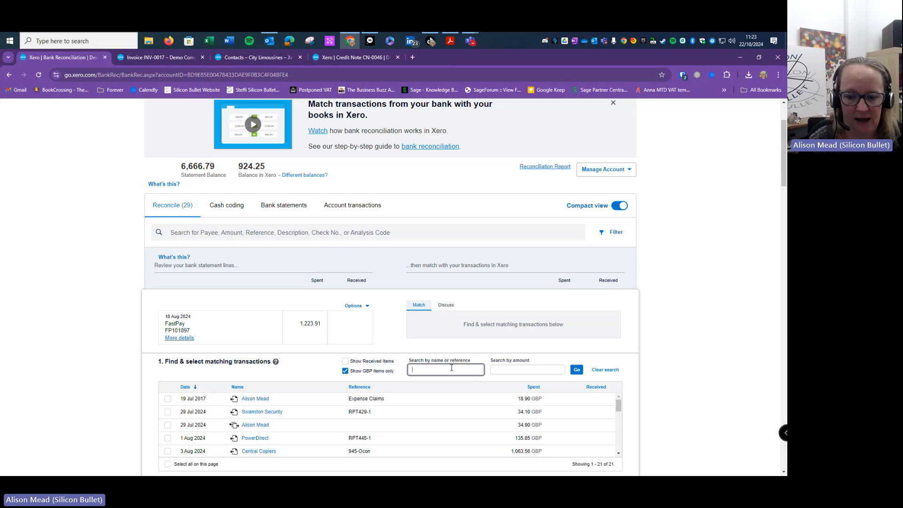
pyautogui.write('city')
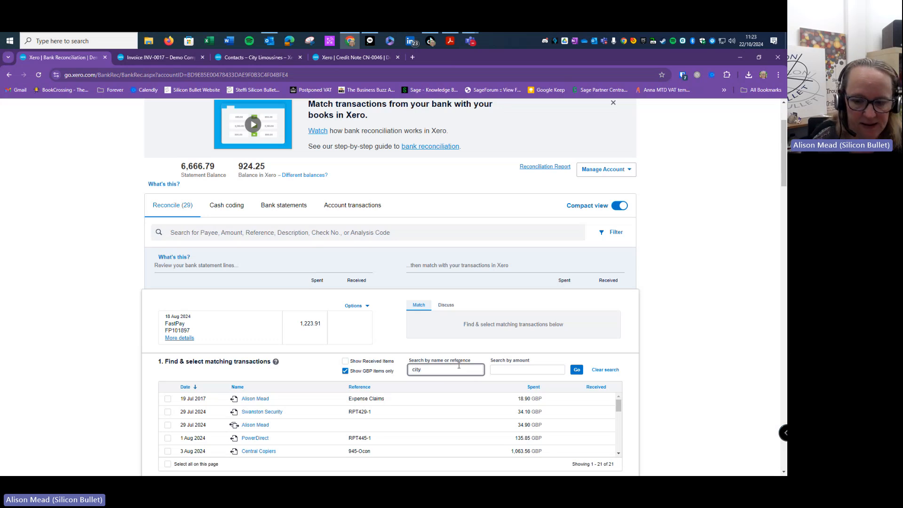
pyautogui.press('Return')
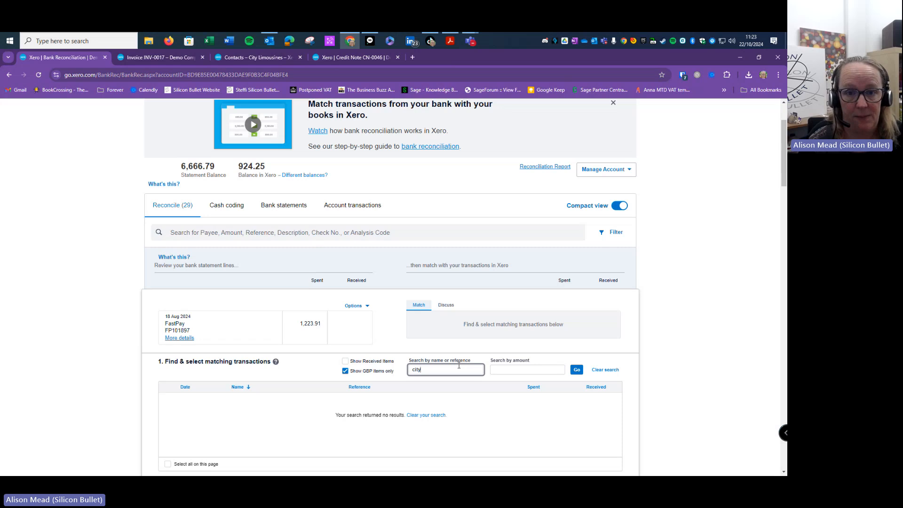
pyautogui.click(339, 61)
pyautogui.scroll(-1, 483, 291)
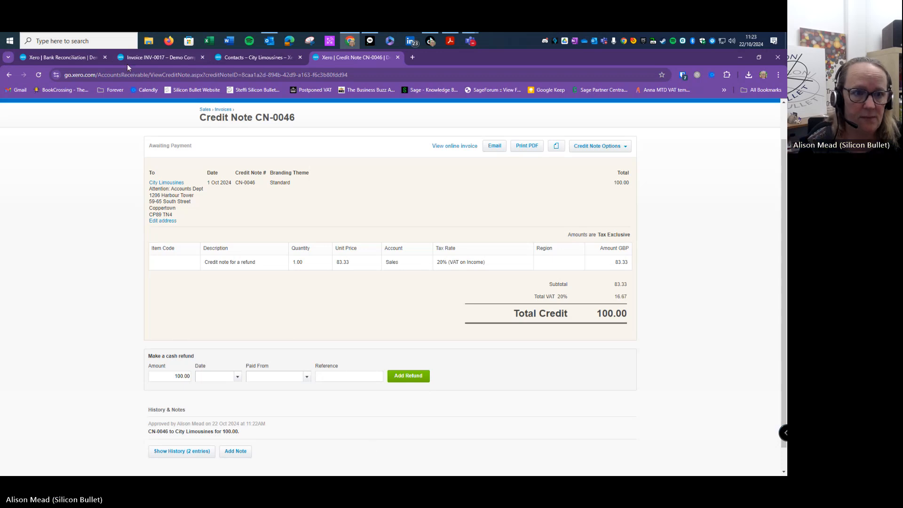
pyautogui.click(80, 58)
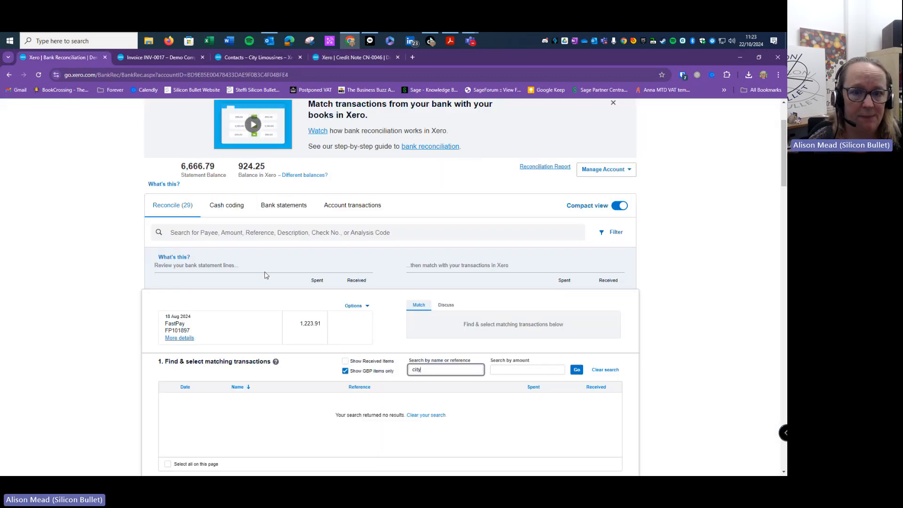
pyautogui.scroll(2, 265, 275)
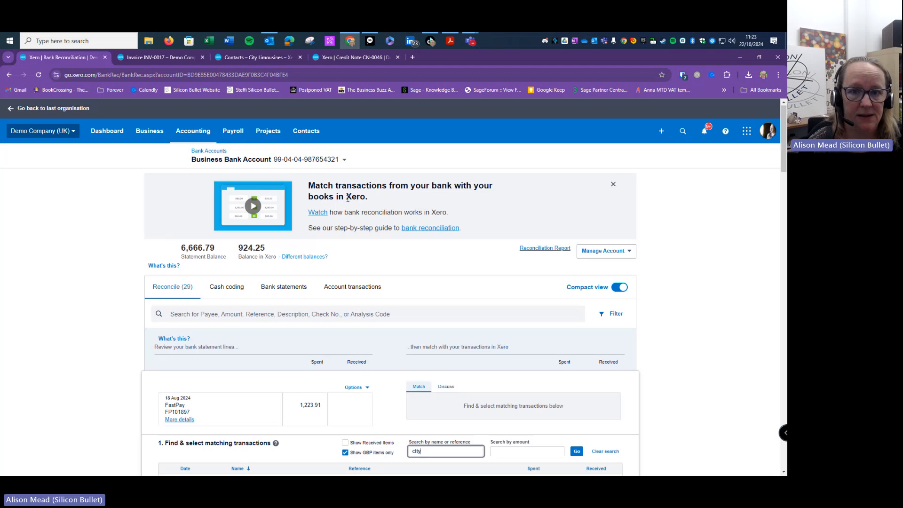
# - On the City Limousines credit note, date the cash refund 2 Oct 2024 and pay it from 090 - Business Bank Account
pyautogui.click(364, 60)
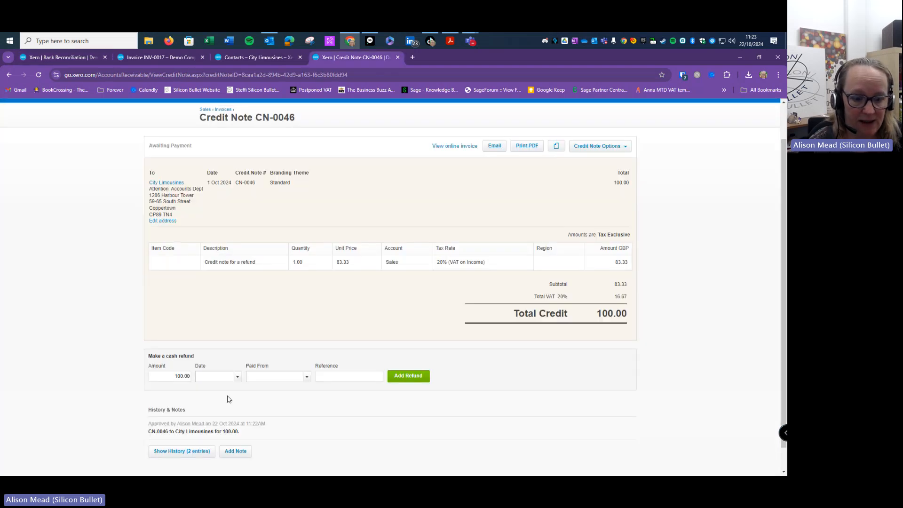
pyautogui.click(237, 376)
pyautogui.click(265, 264)
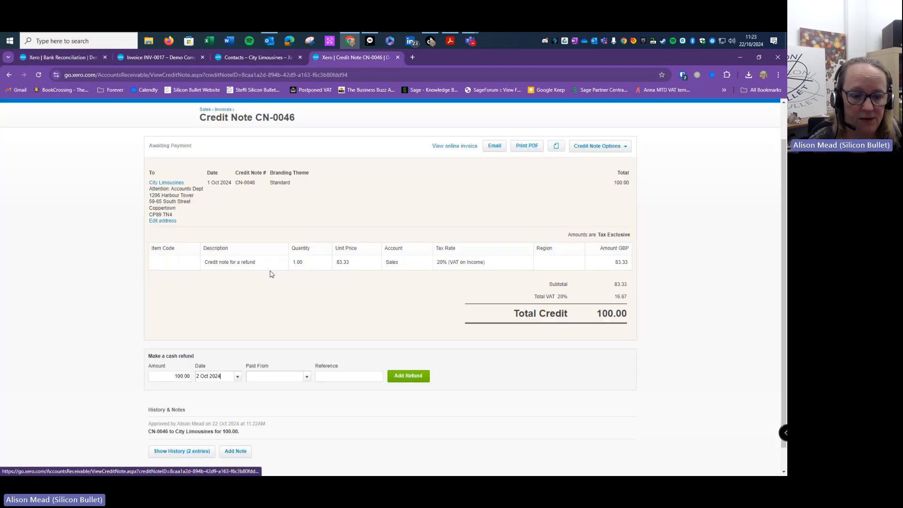
pyautogui.click(306, 376)
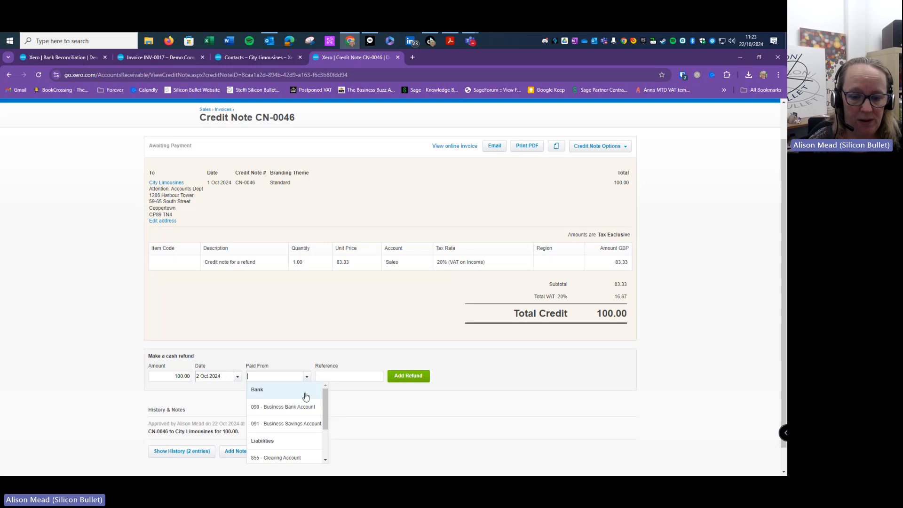
pyautogui.click(302, 406)
# - Enter "City Limo Refund" as the cash refund's reference and add the refund to the credit note
pyautogui.click(345, 379)
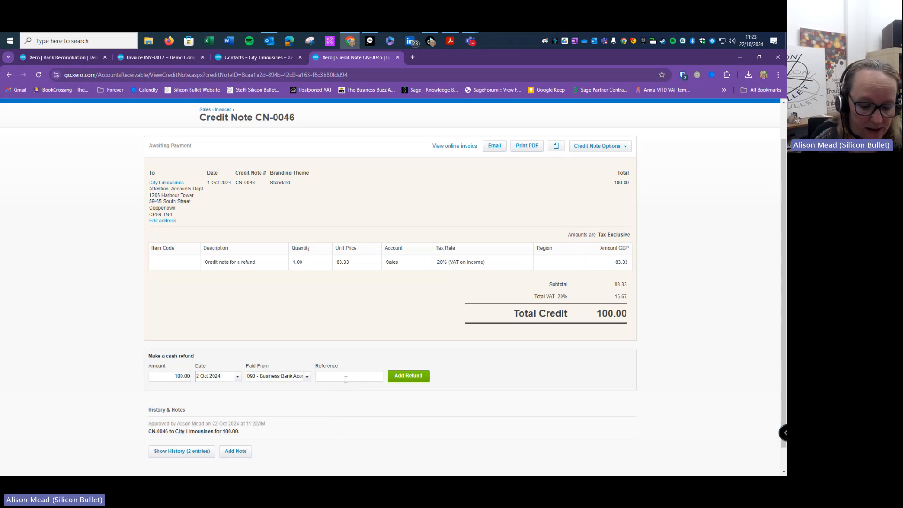
pyautogui.write('City ')
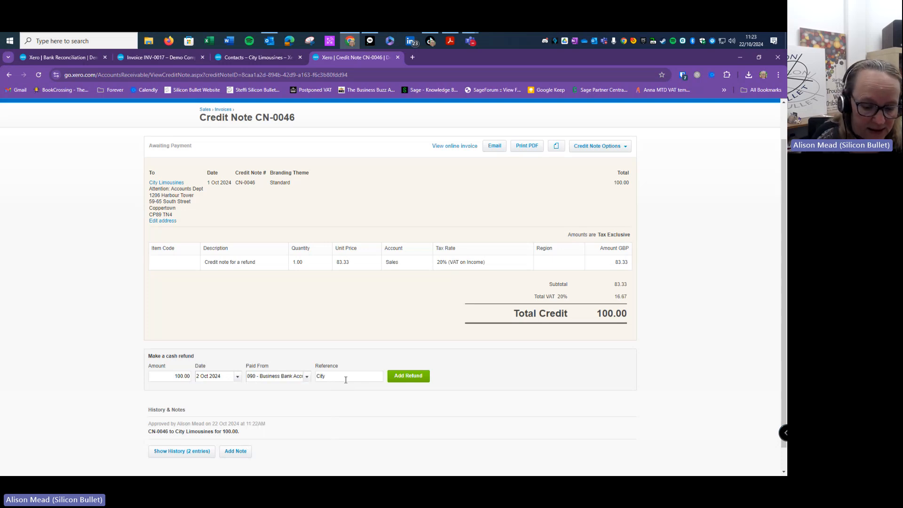
pyautogui.write('Limo R')
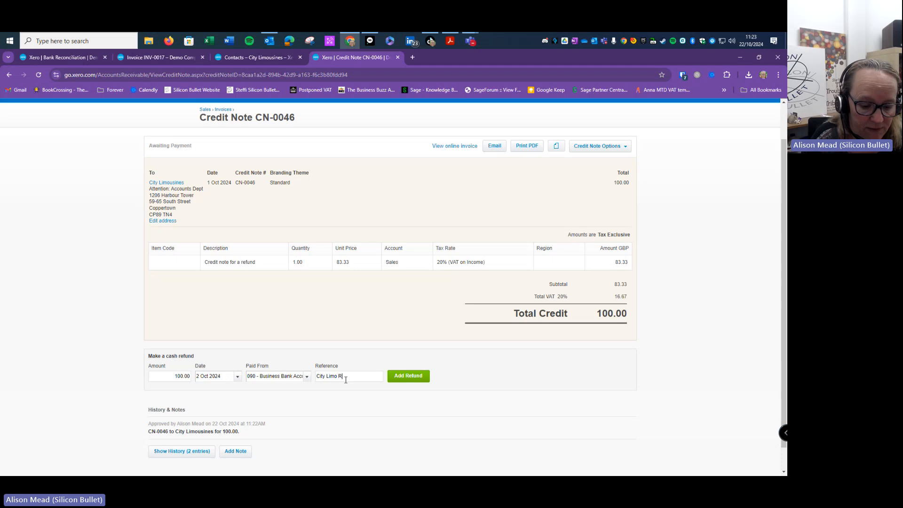
pyautogui.write('efund')
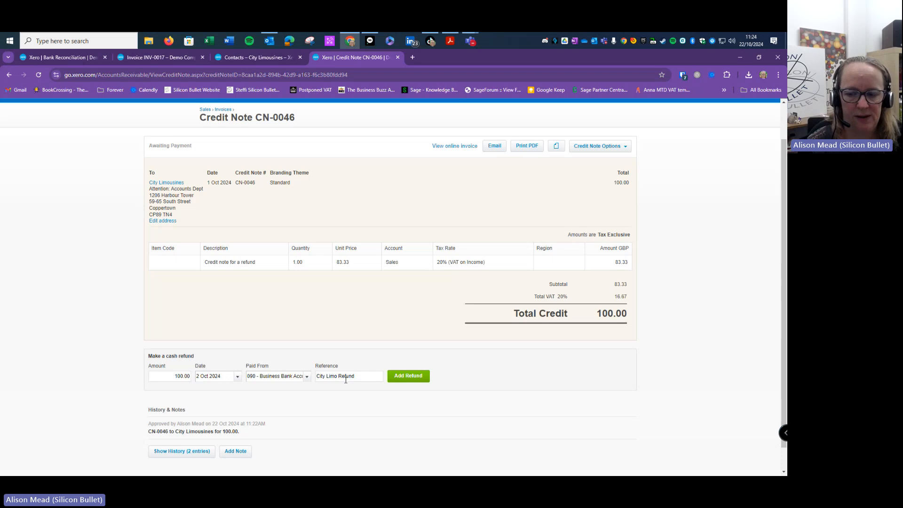
pyautogui.click(401, 377)
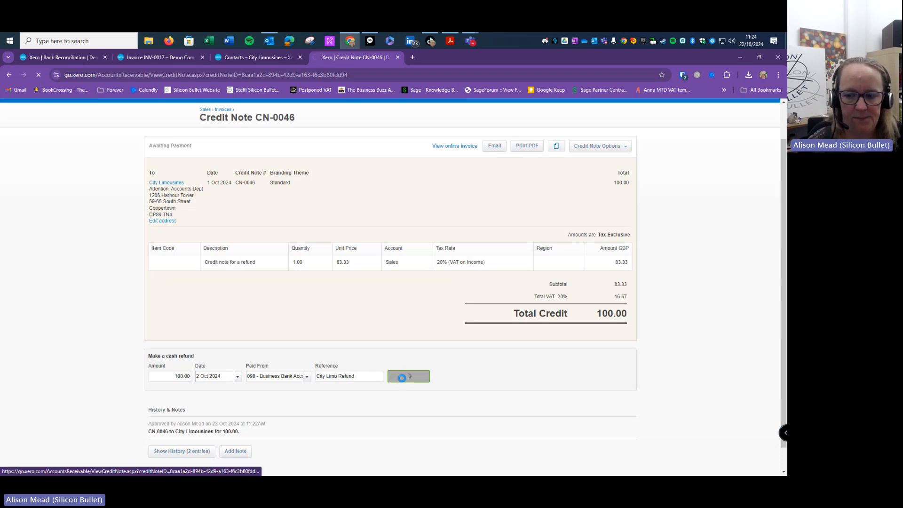
# - View the cash refund transaction linked from the credit note and open its options
pyautogui.click(10, 75)
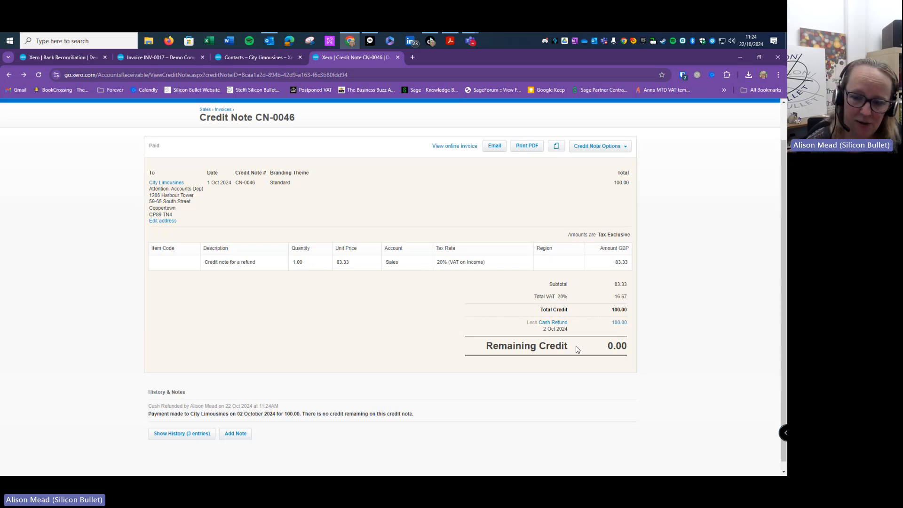
pyautogui.click(553, 323)
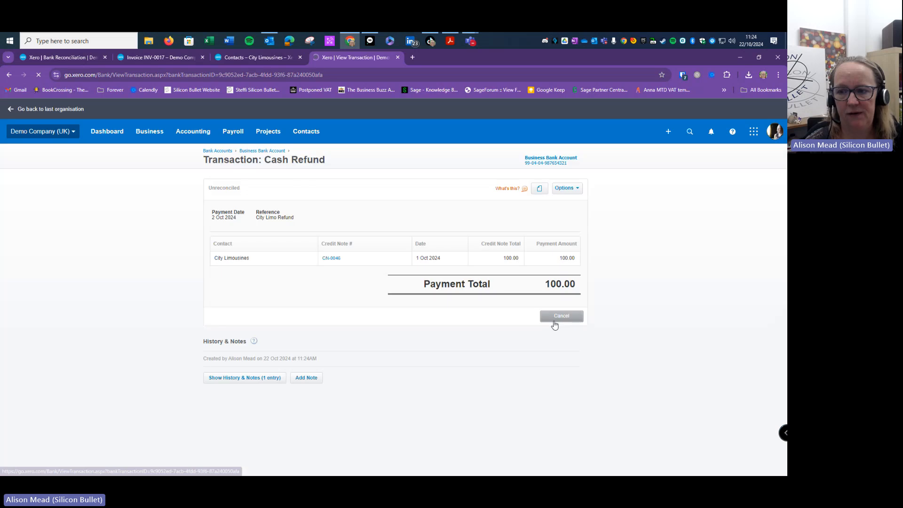
pyautogui.click(570, 188)
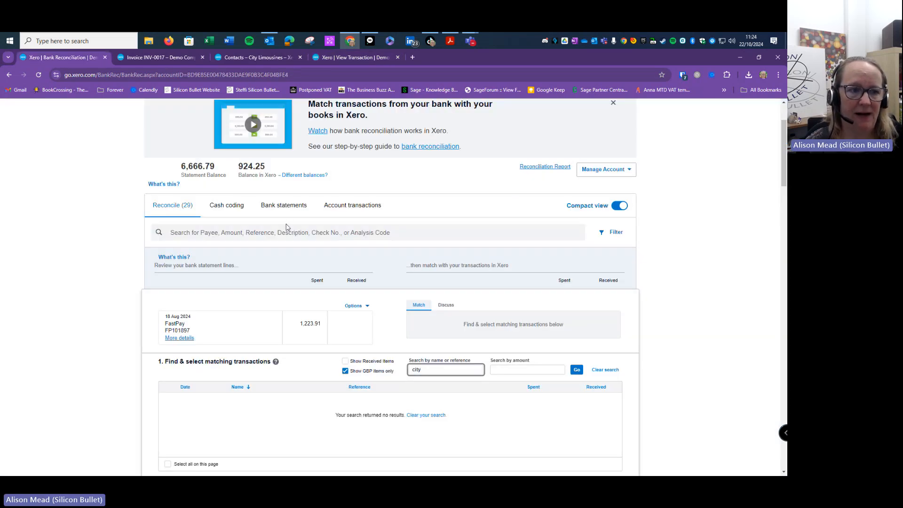
# - Reload the bank reconciliation, search the FastPay payment's matching transactions for "city" and select the City Limo Refund payment
pyautogui.click(38, 74)
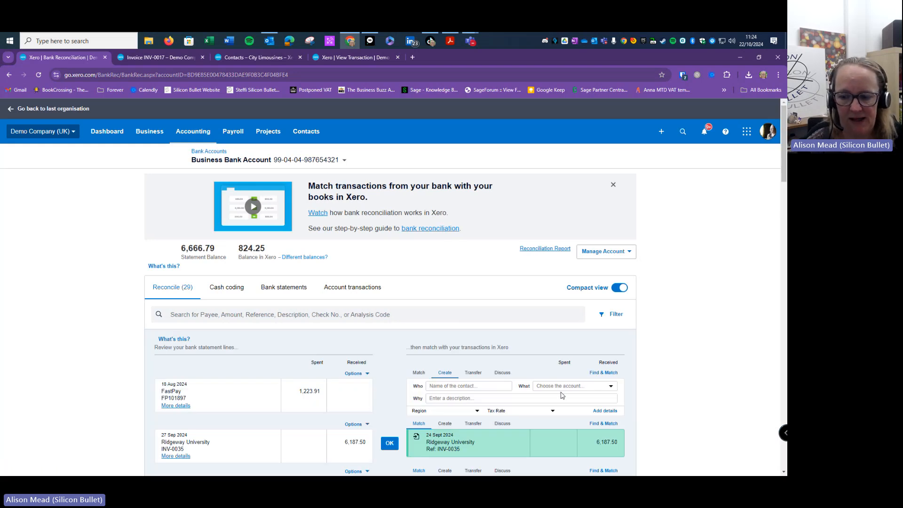
pyautogui.click(604, 373)
pyautogui.scroll(-2, 532, 375)
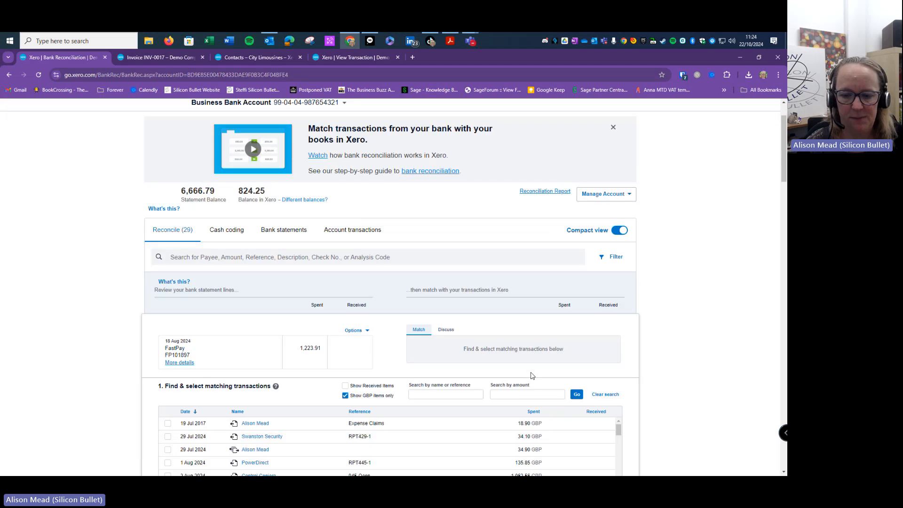
pyautogui.click(442, 370)
pyautogui.write('ci')
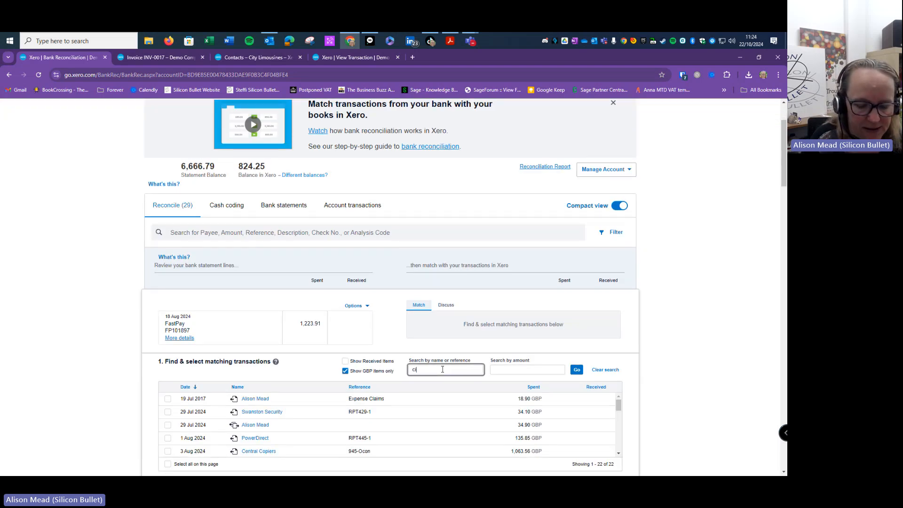
pyautogui.write('ty')
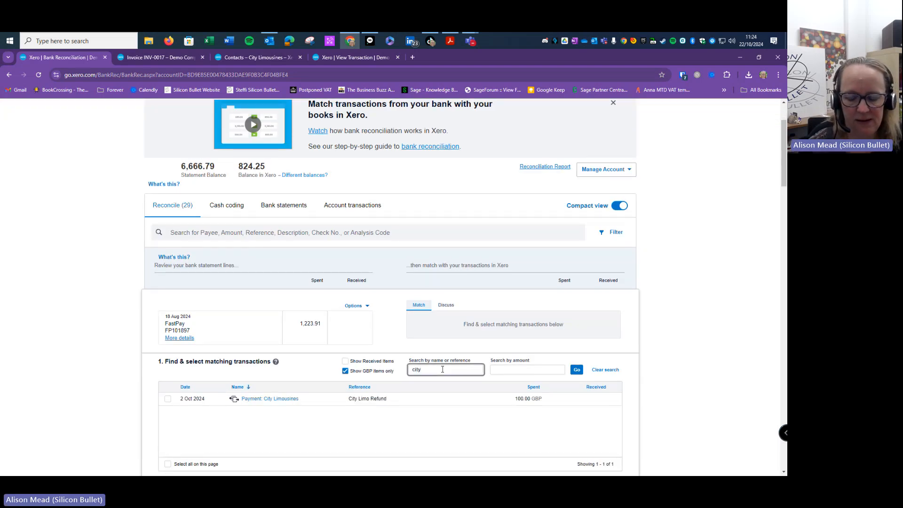
pyautogui.scroll(-3, 463, 387)
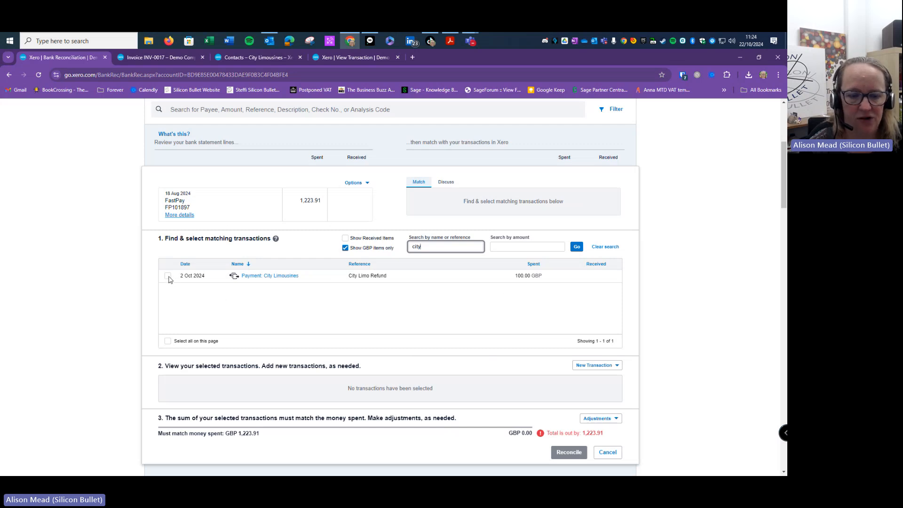
pyautogui.click(168, 276)
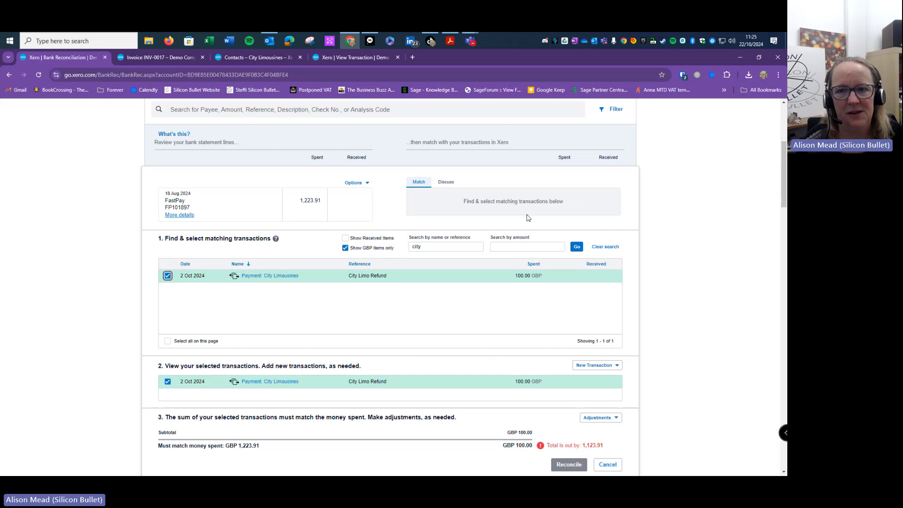
pyautogui.click(433, 42)
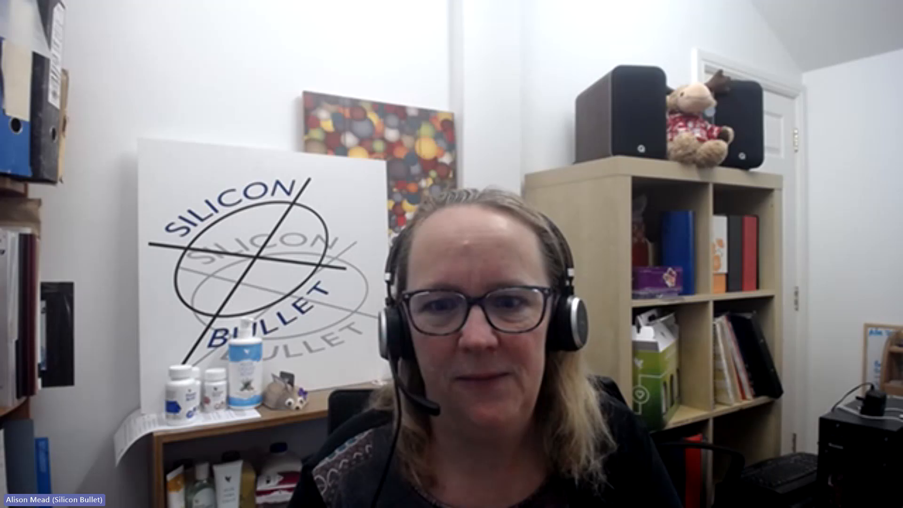